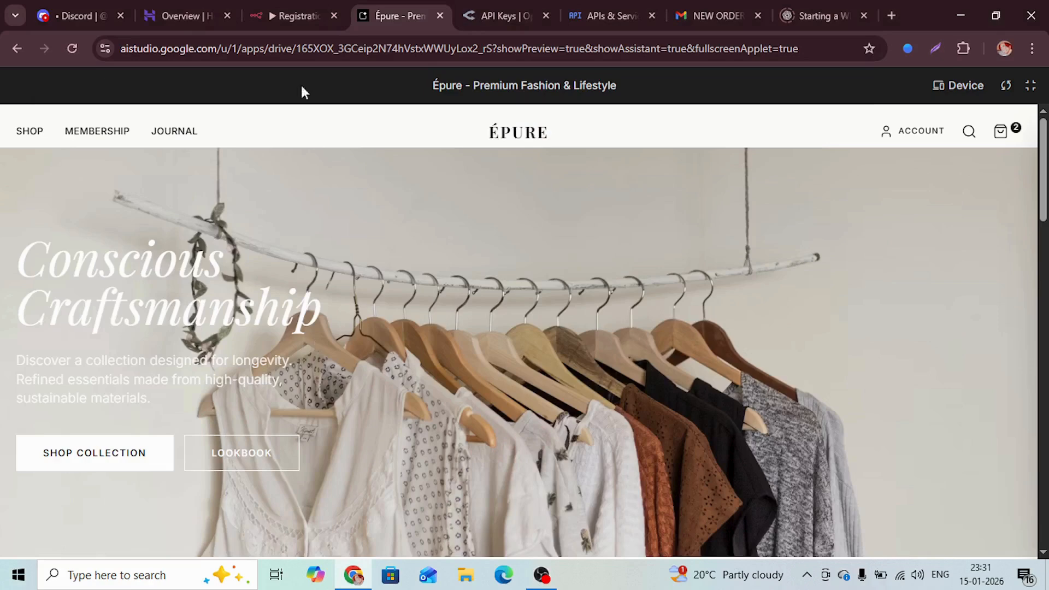
Look over the n8n Registration workflow, then the Épure store's home page and Featured Essentials products.
click(295, 15)
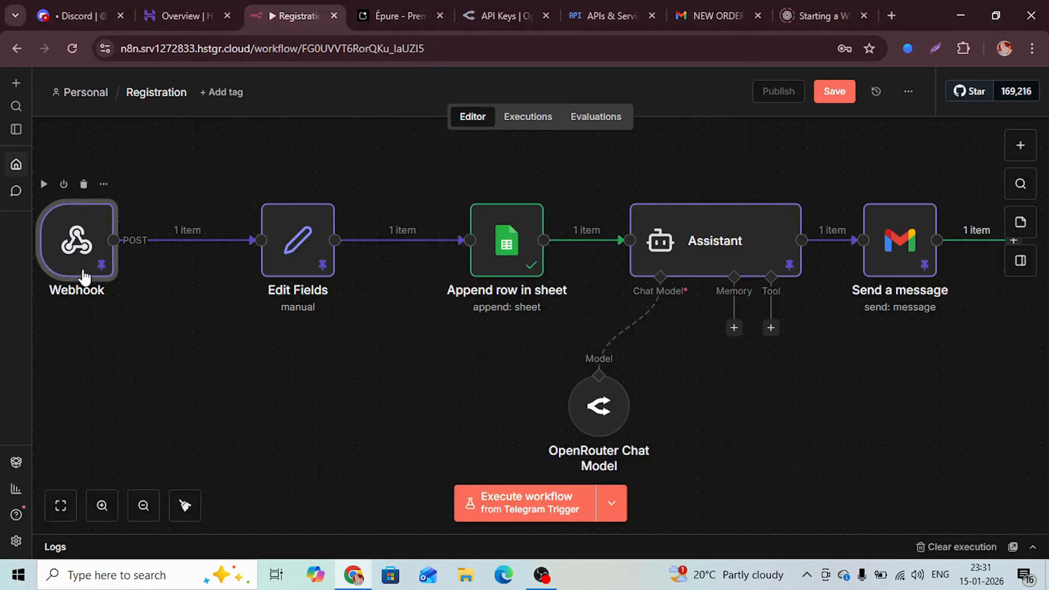
click(393, 7)
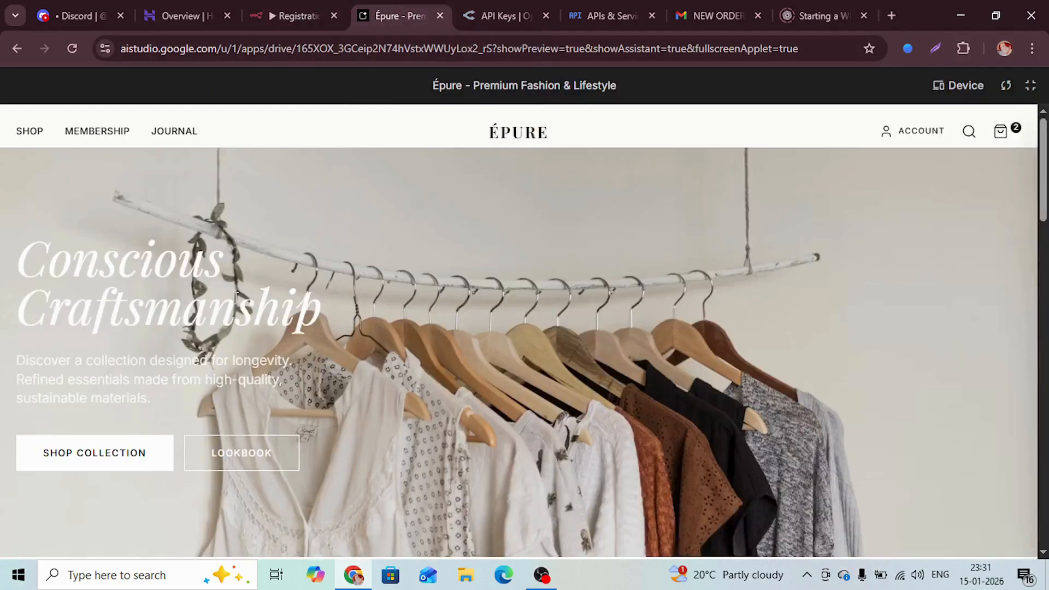
scroll(236, 301, down, 3)
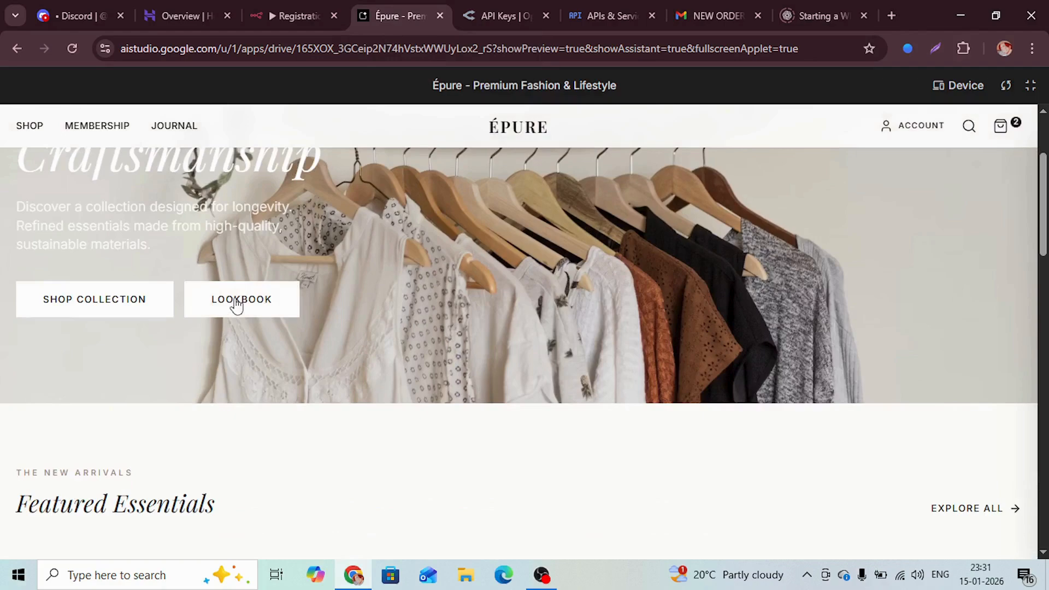
scroll(293, 267, up, 2)
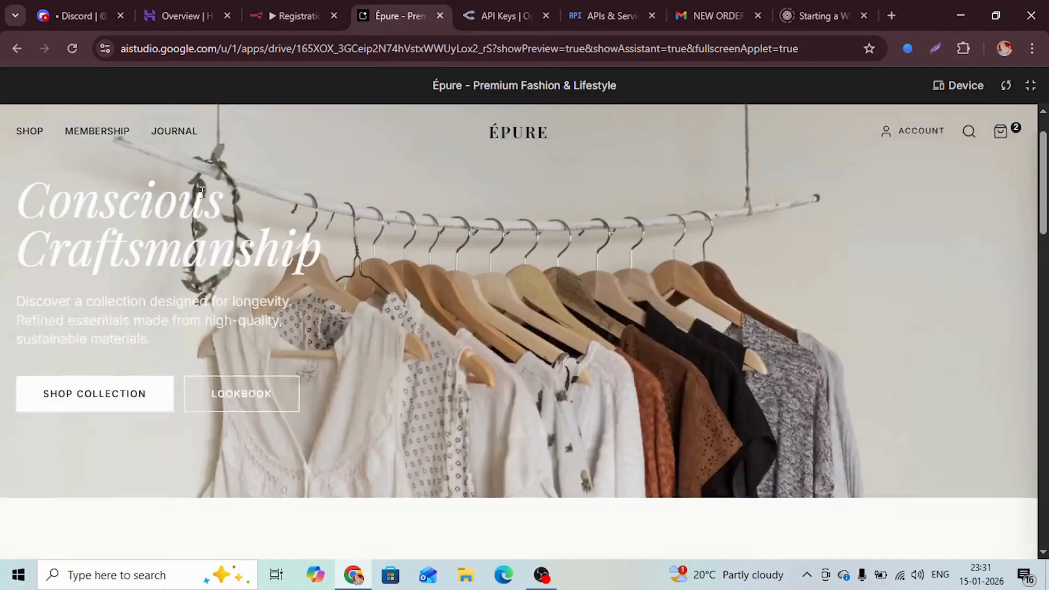
scroll(407, 255, down, 8)
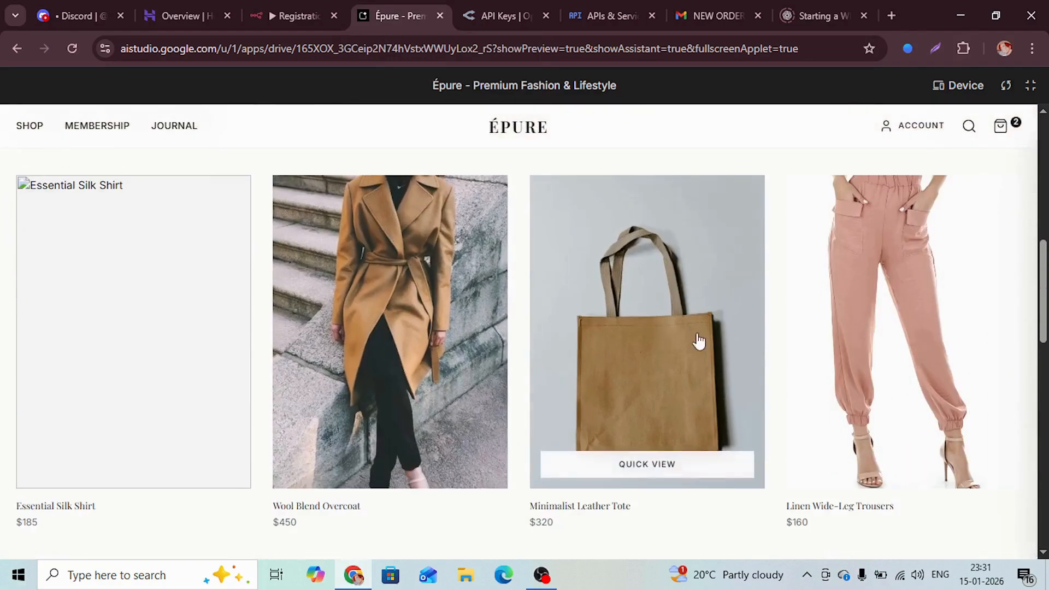
scroll(513, 342, up, 2)
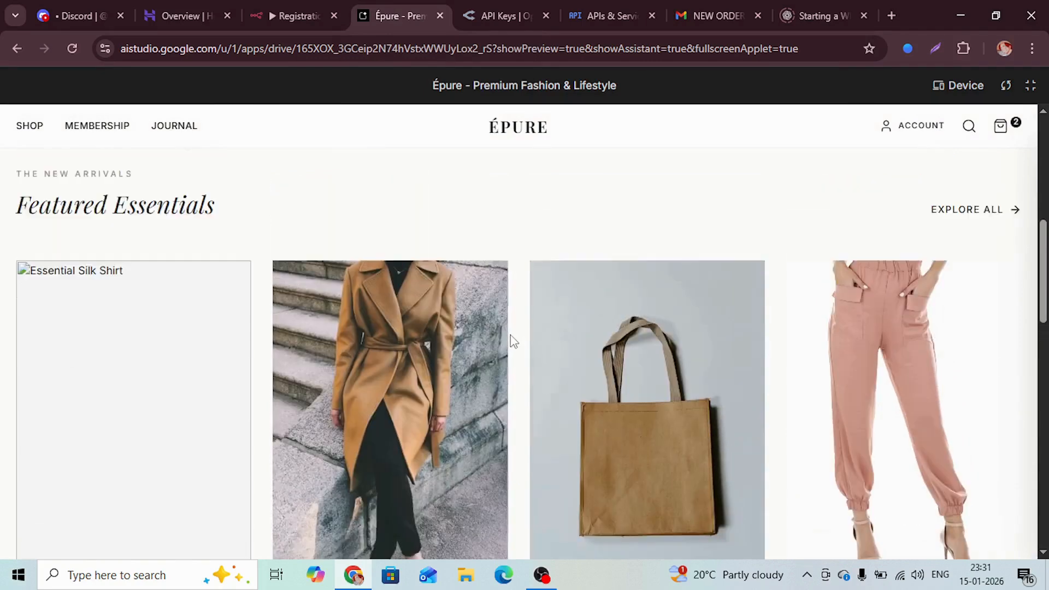
scroll(514, 342, up, 1)
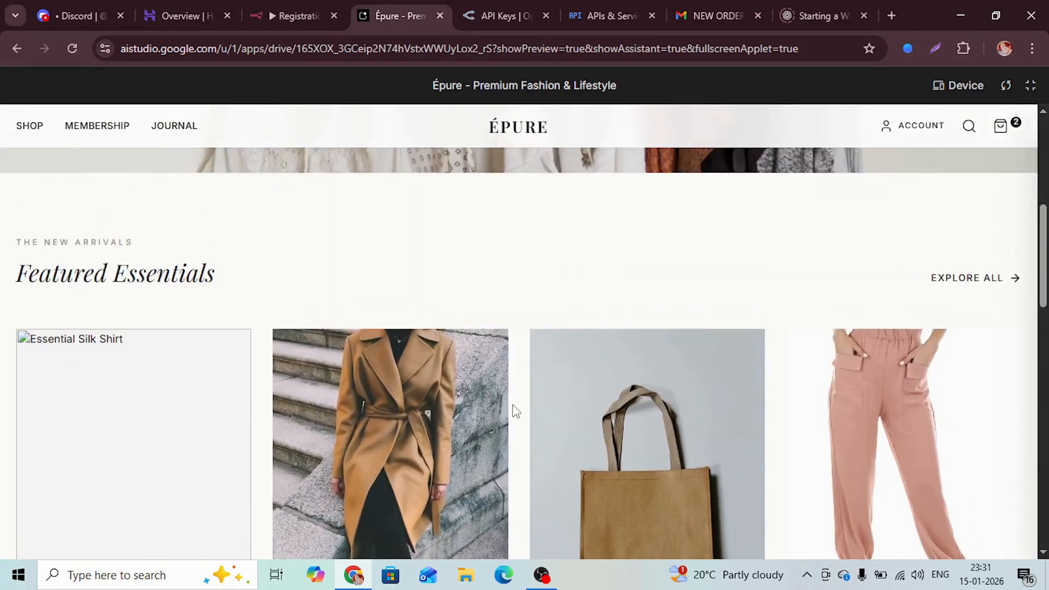
Add the Wool Blend Overcoat in size S to the bag and proceed to checkout.
scroll(513, 411, down, 3)
click(415, 369)
scroll(710, 360, down, 3)
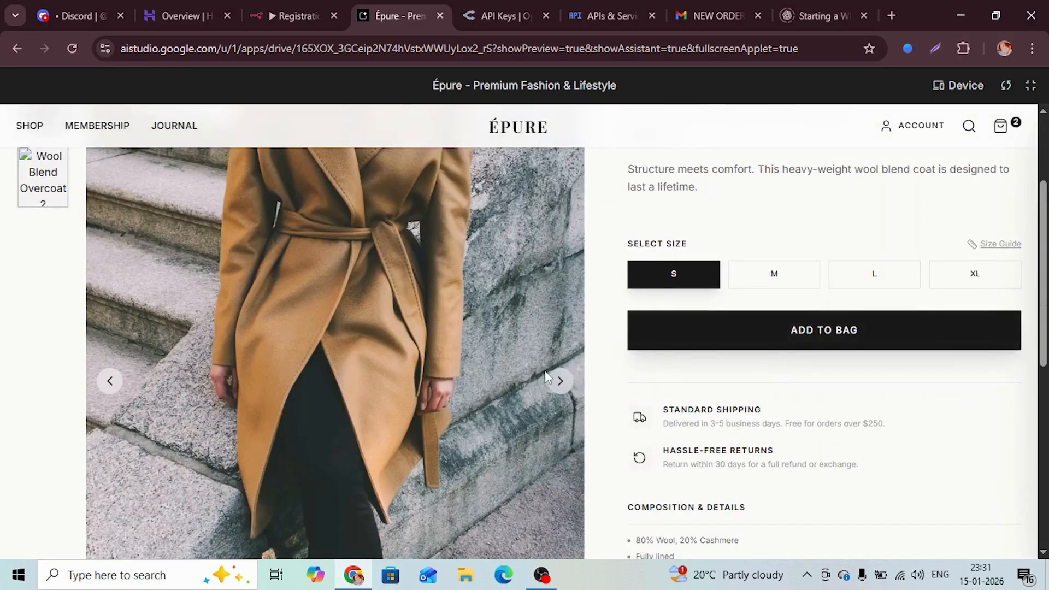
click(741, 331)
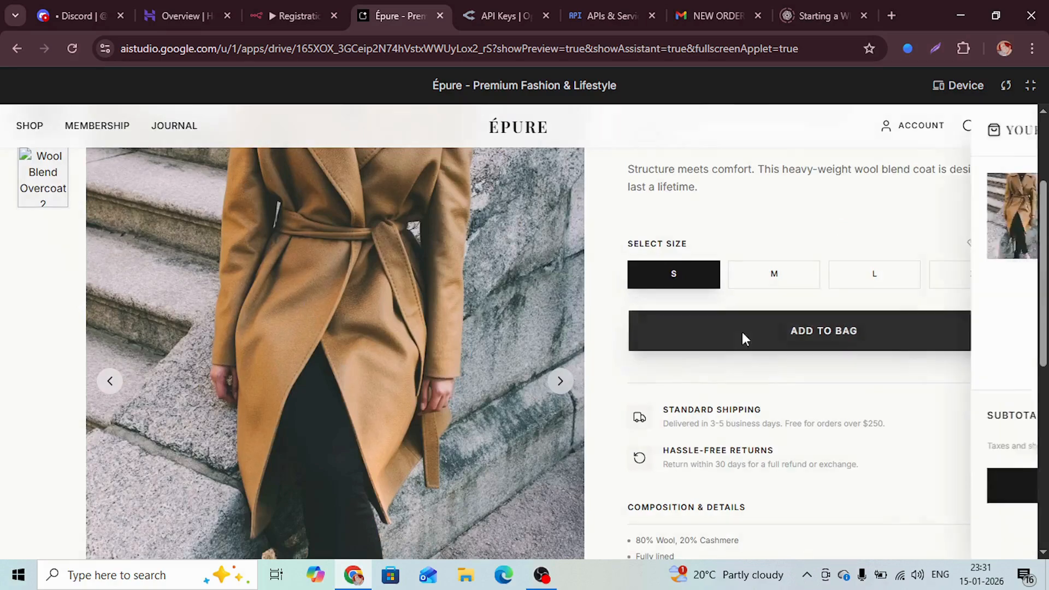
click(923, 485)
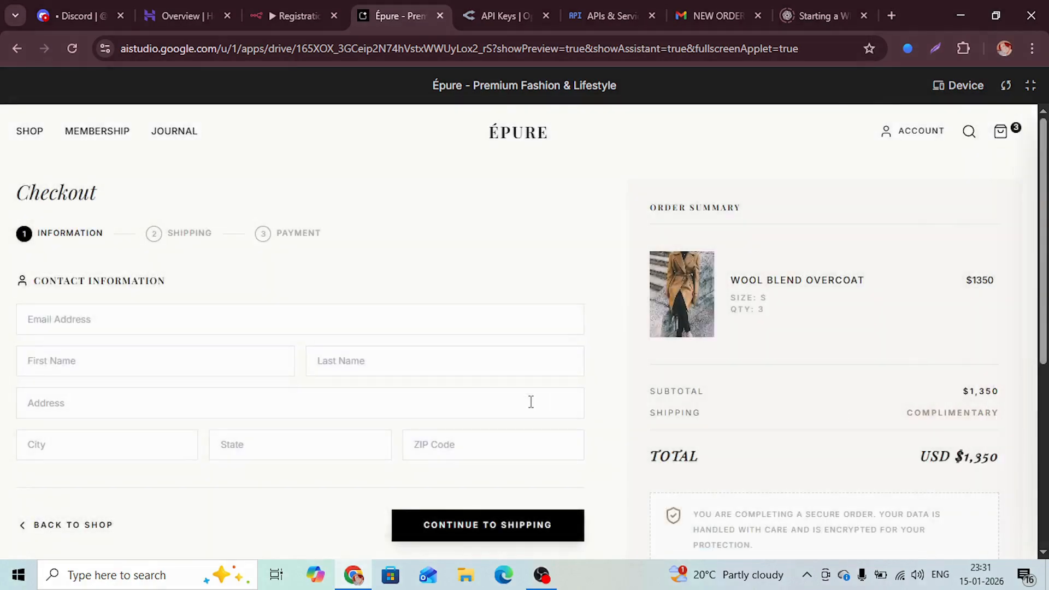
Advance the checkout through contact information and Standard Ground shipping to the Cash on Delivery payment step.
scroll(492, 399, down, 1)
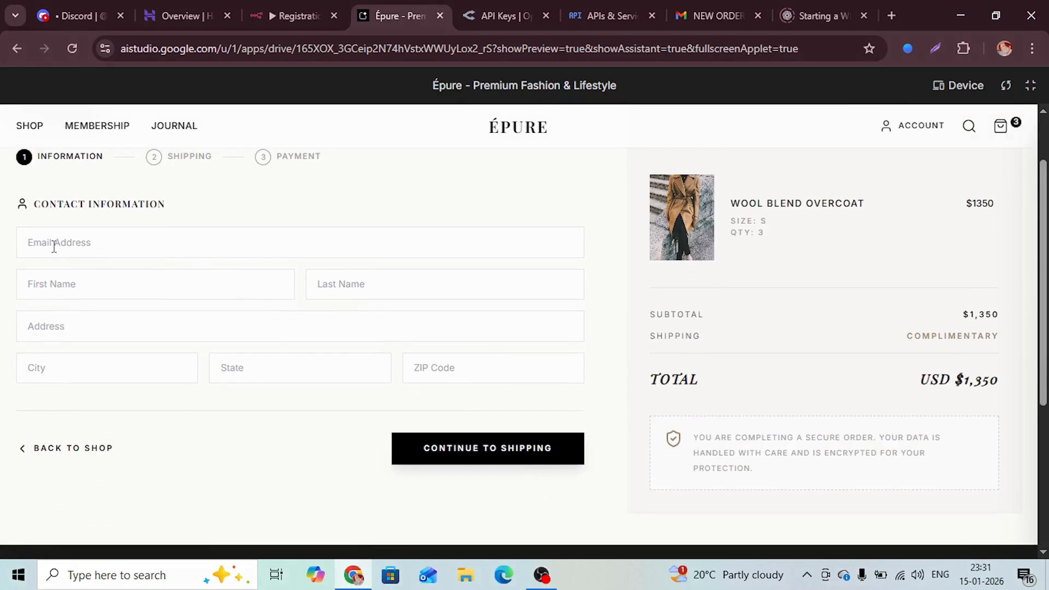
click(493, 456)
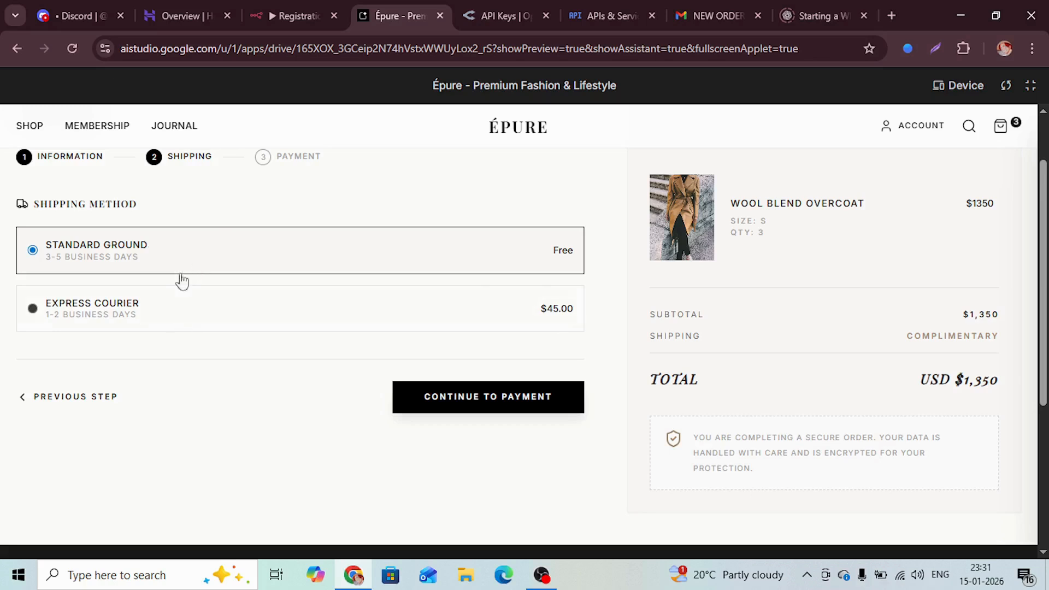
click(438, 403)
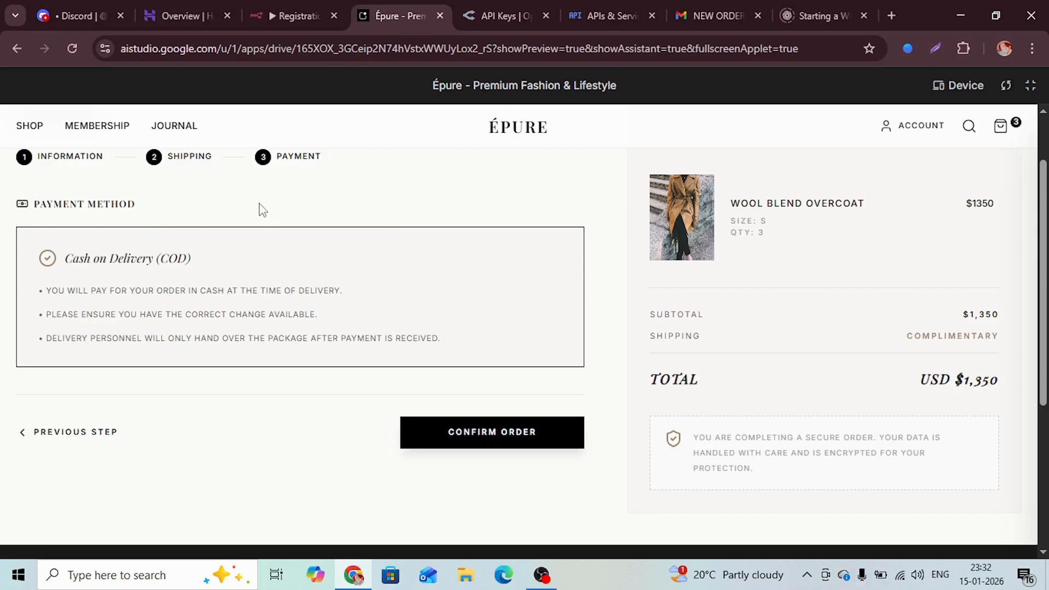
Switch to the n8n Registration workflow and examine the Webhook node's pinned headers and checkout body data.
click(258, 22)
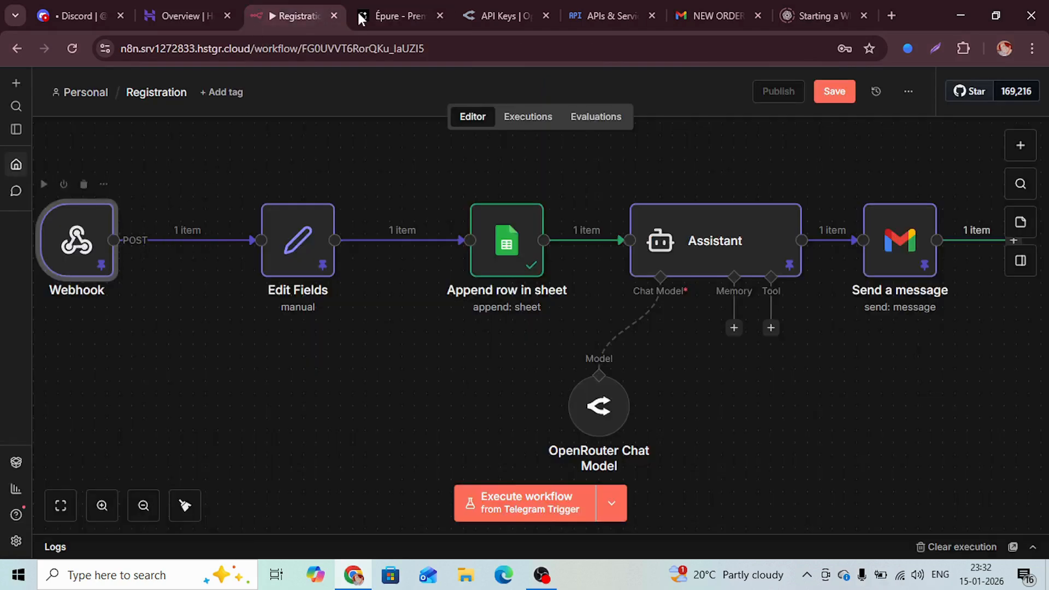
click(360, 18)
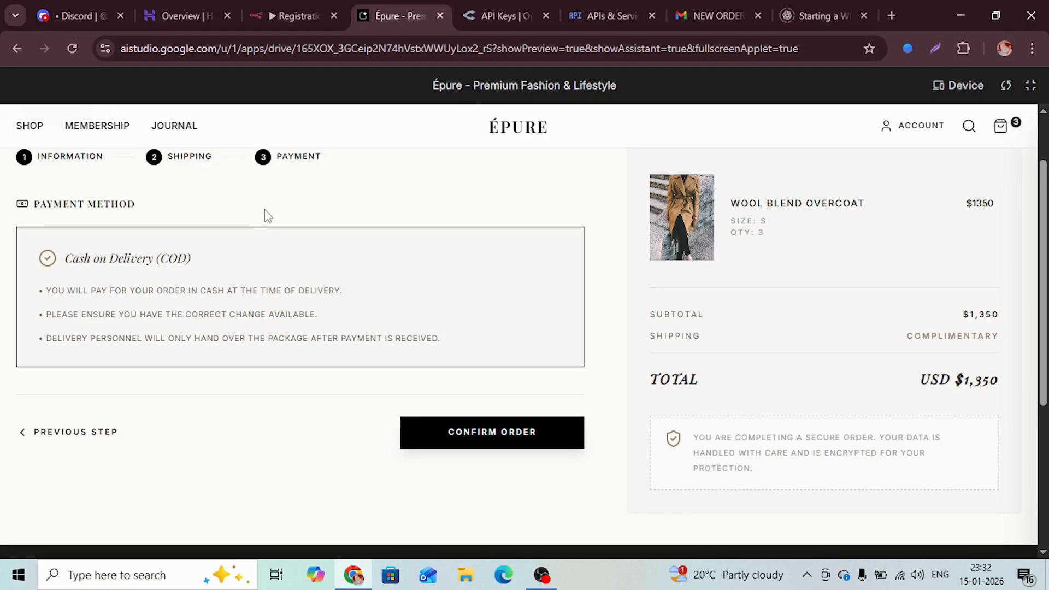
click(290, 16)
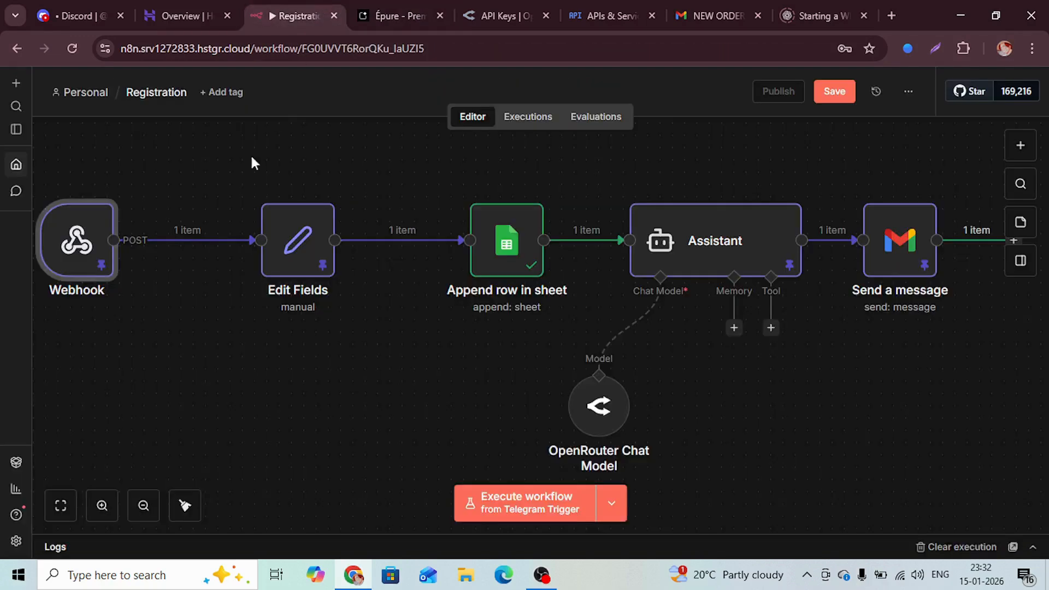
double_click(97, 239)
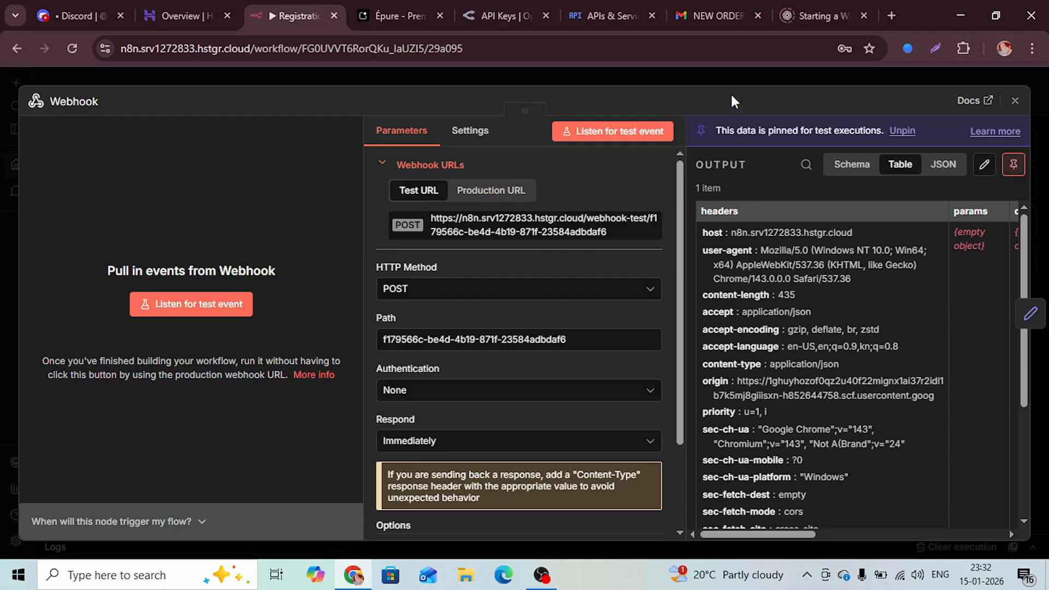
click(726, 77)
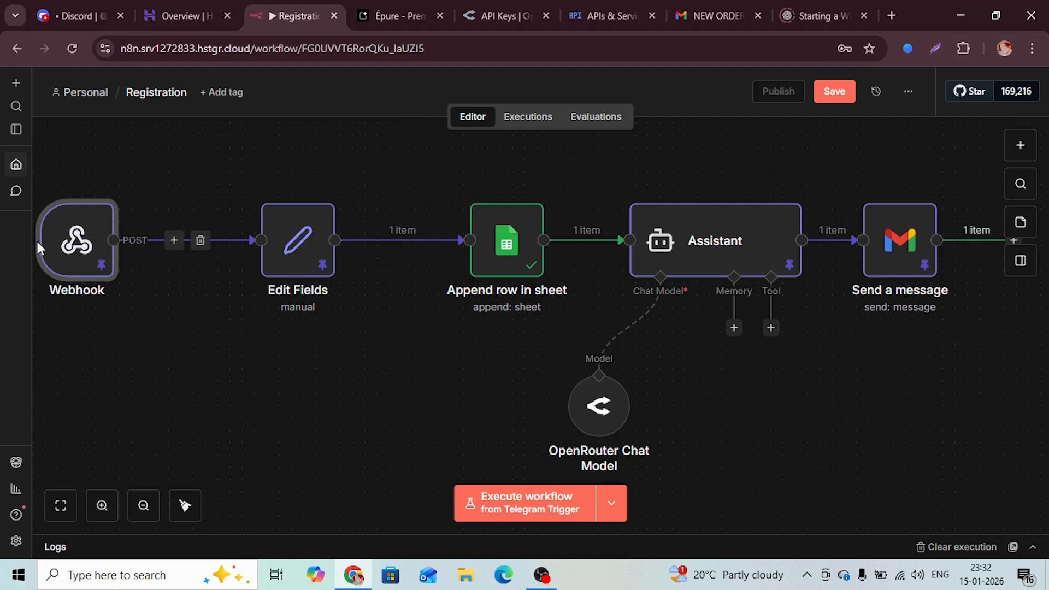
double_click(78, 241)
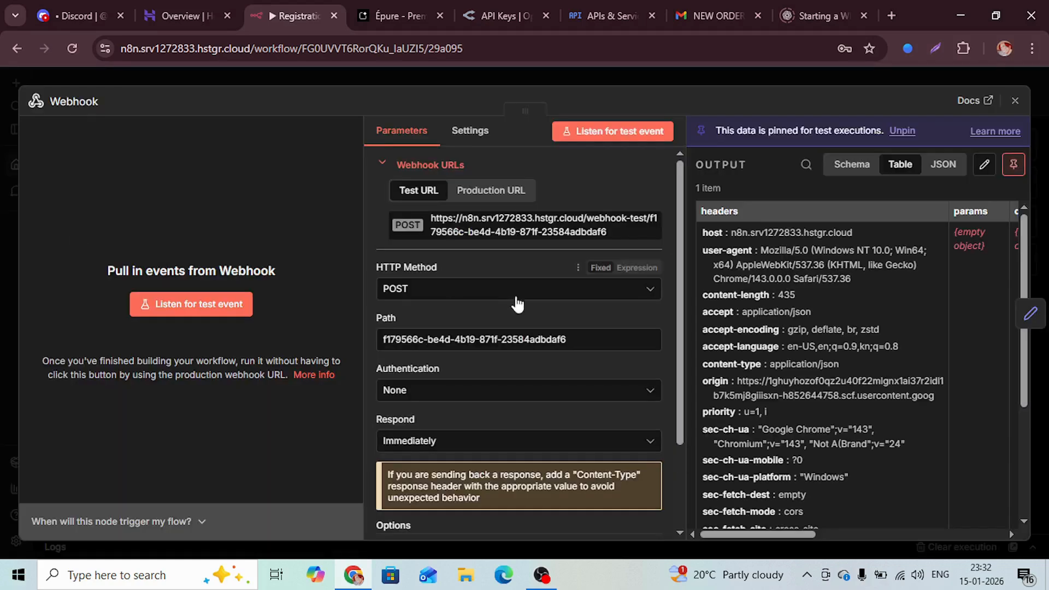
drag(726, 230, 878, 395)
scroll(871, 395, down, 3)
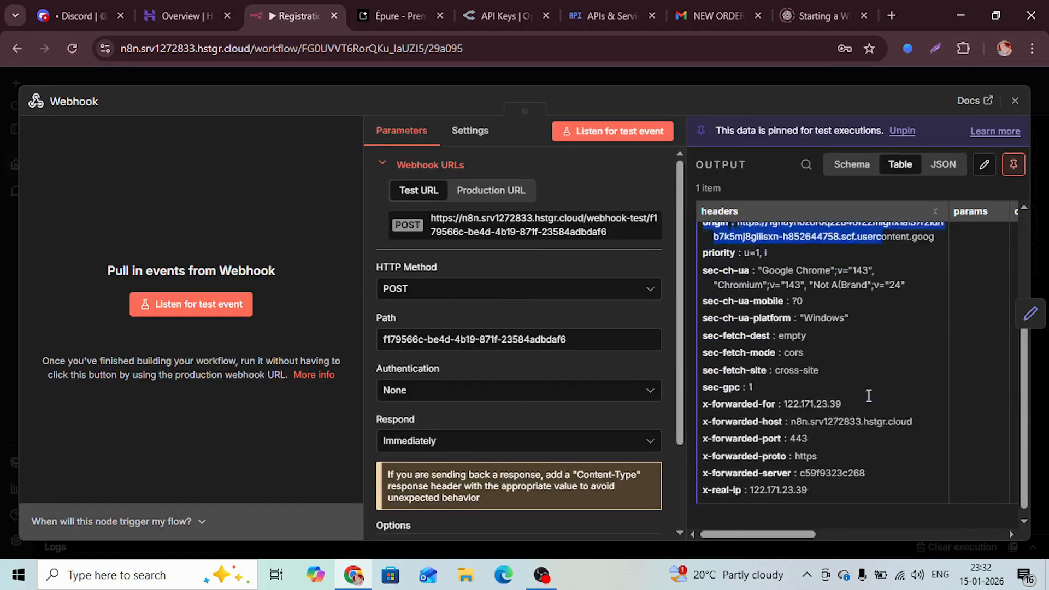
scroll(887, 267, up, 4)
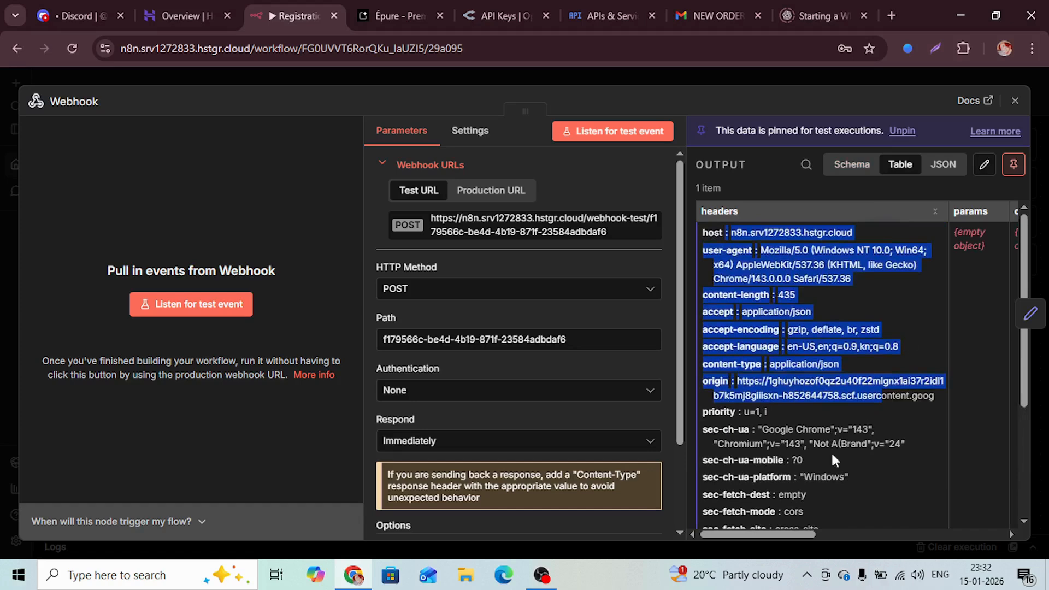
drag(787, 539, 910, 536)
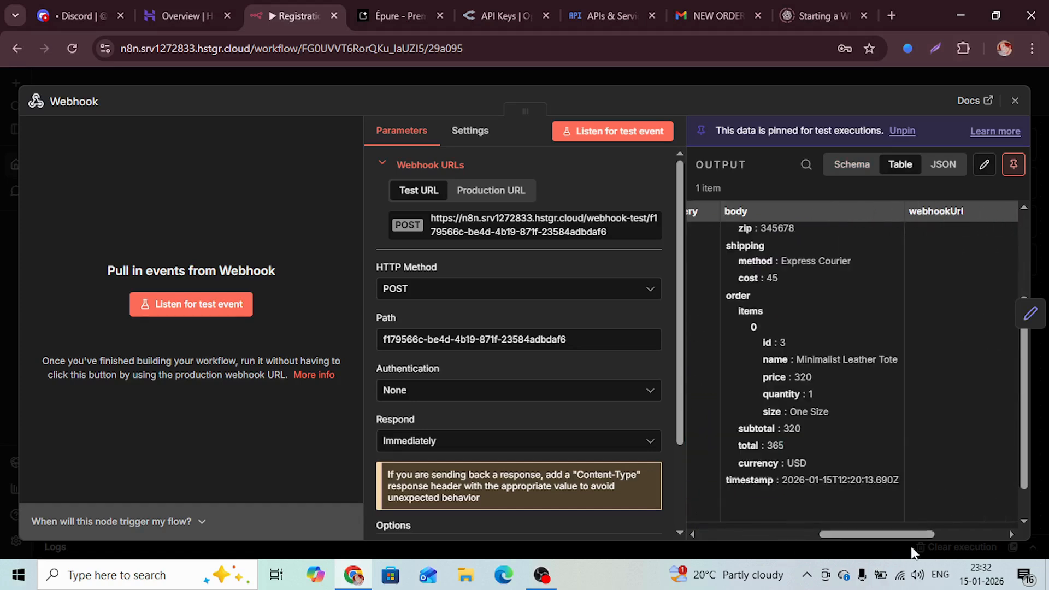
scroll(750, 361, up, 3)
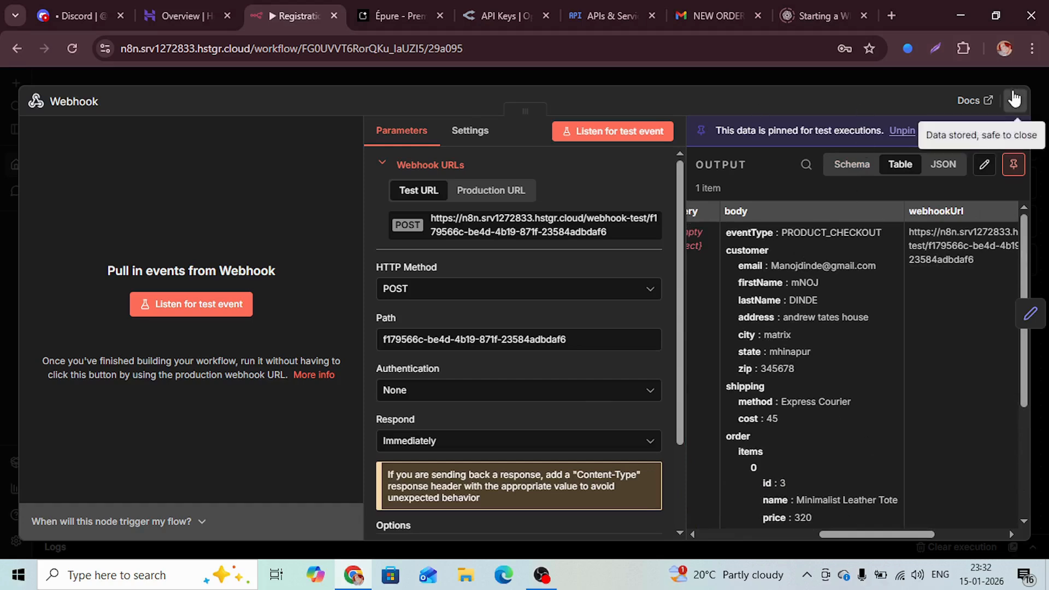
click(1015, 100)
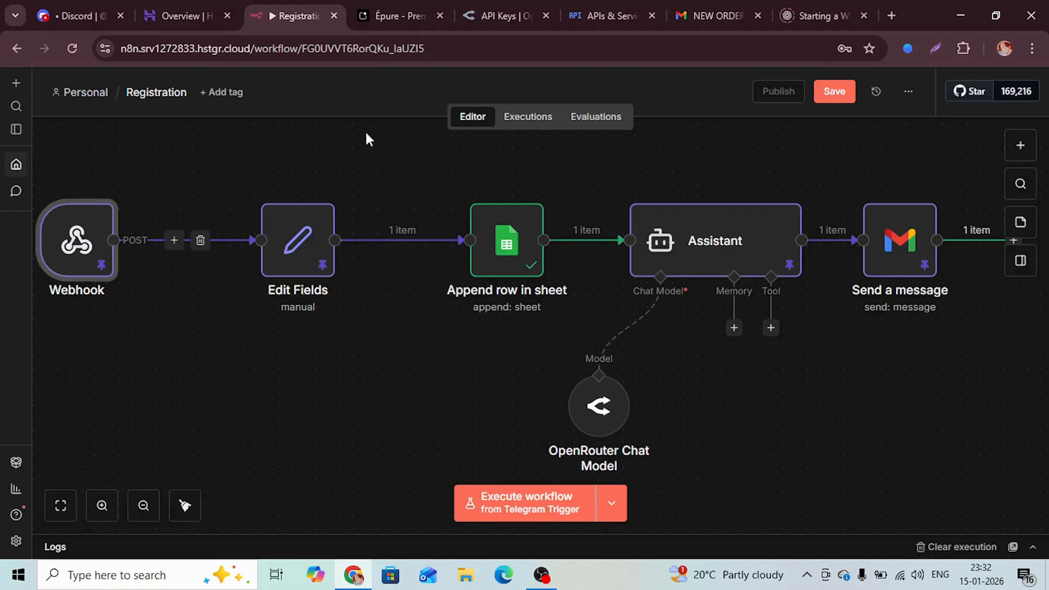
Review the Append row in sheet node's target document, sheet and column mappings for the order fields.
click(500, 259)
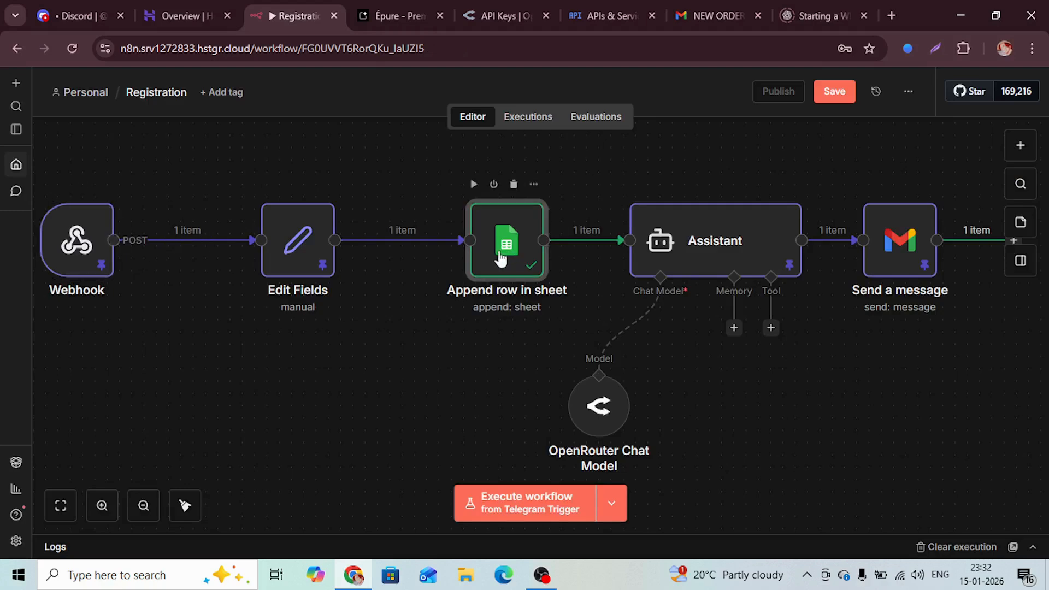
double_click(499, 254)
scroll(401, 373, down, 5)
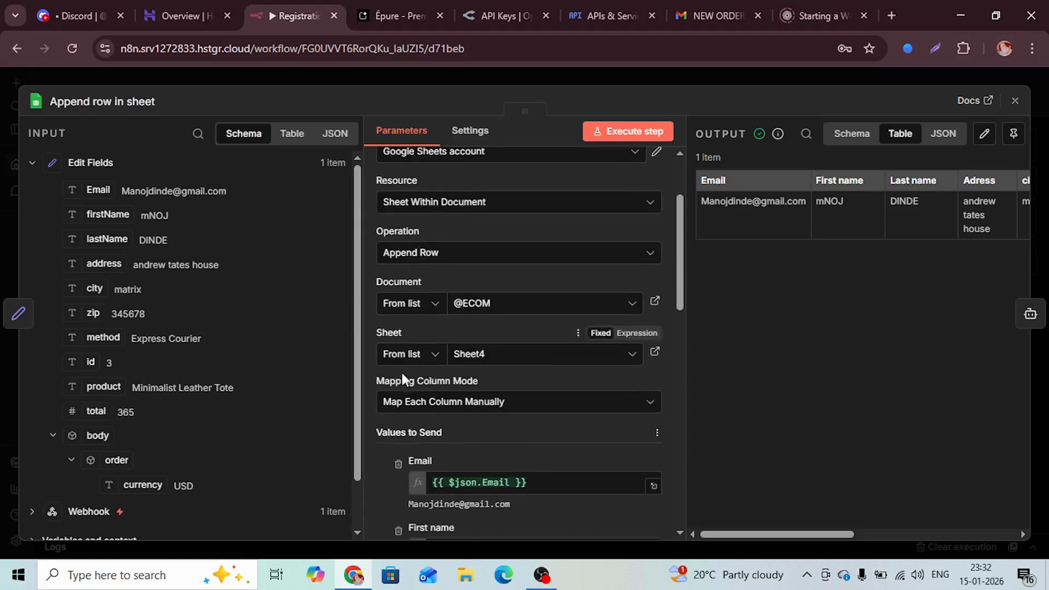
scroll(496, 345, down, 4)
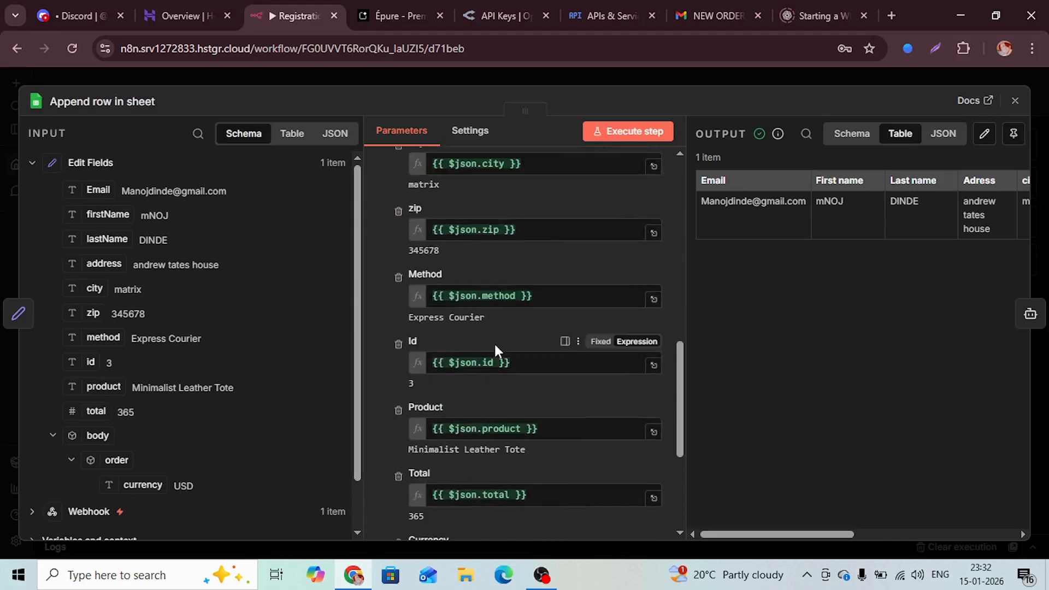
click(1016, 109)
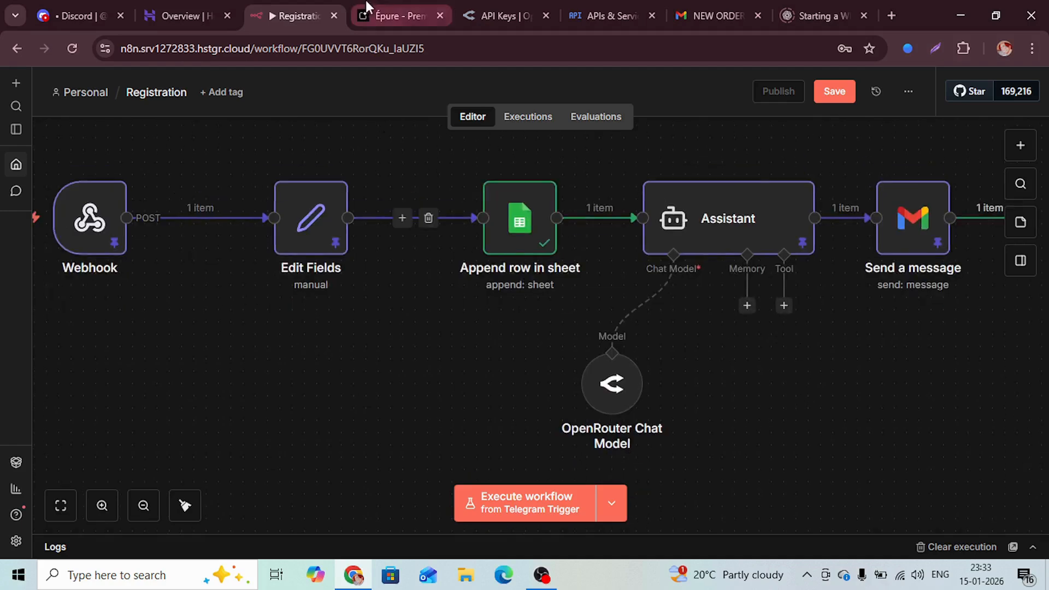
Unpin the Webhook node's output data in the Registration workflow, close it and open the Edit Fields node.
click(394, 16)
click(288, 17)
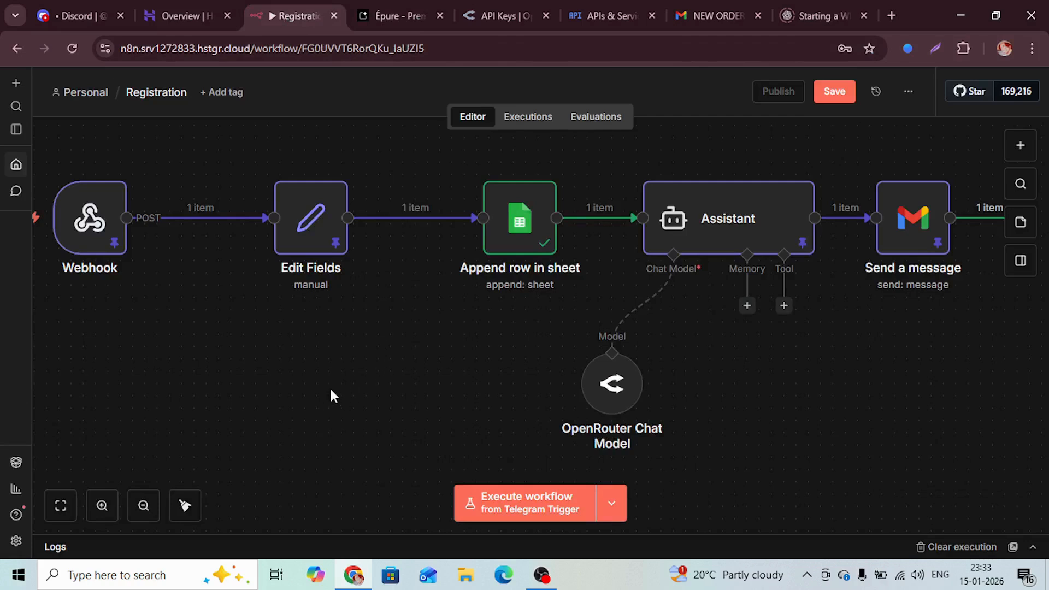
click(97, 217)
double_click(97, 218)
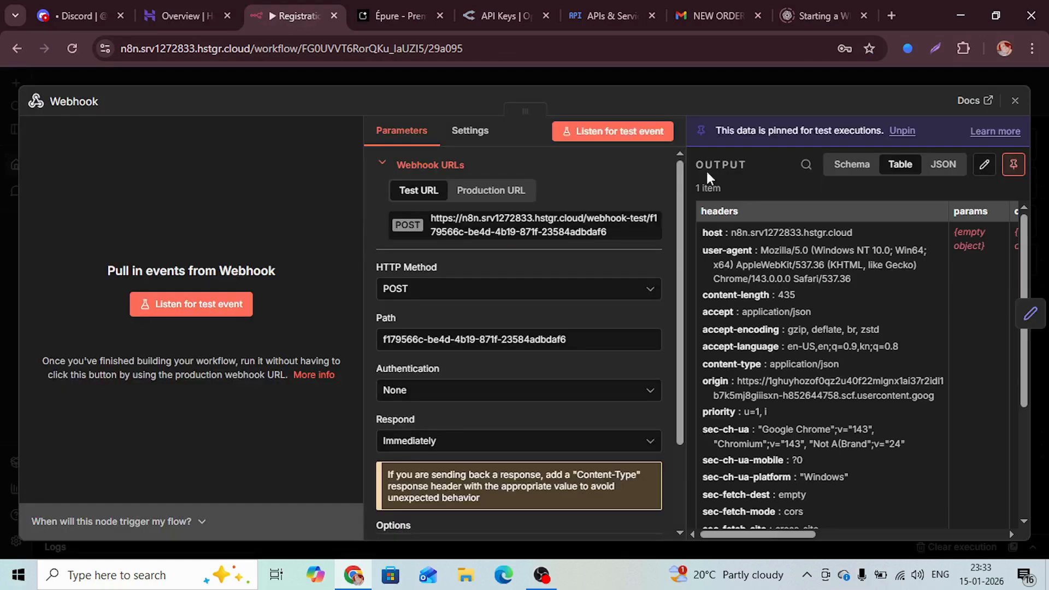
click(1014, 164)
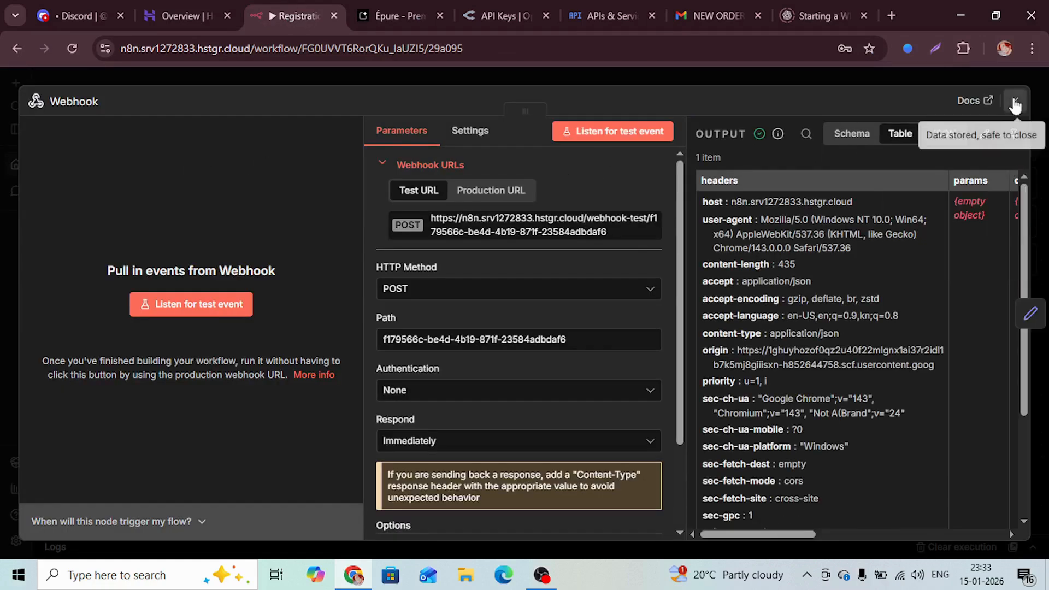
click(1015, 105)
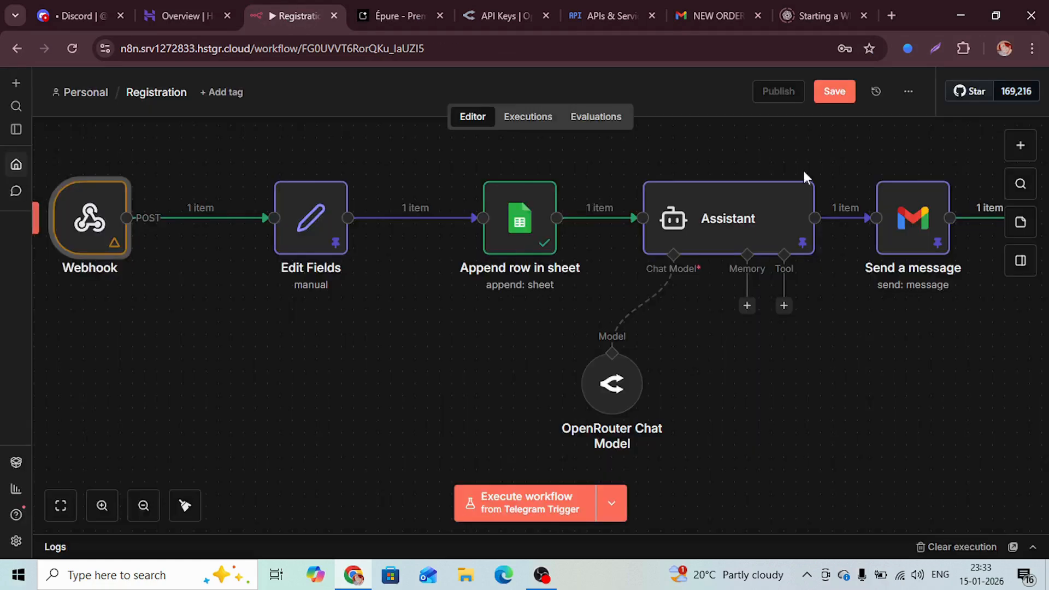
double_click(303, 229)
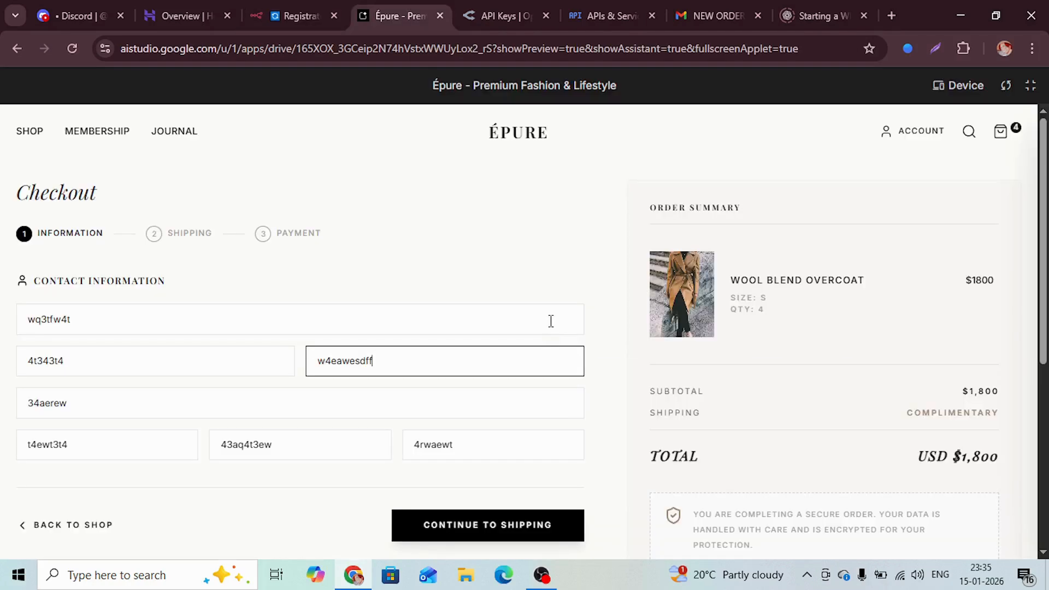
Submit the contact information in the Épure store checkout and continue to the shipping method.
key(Return)
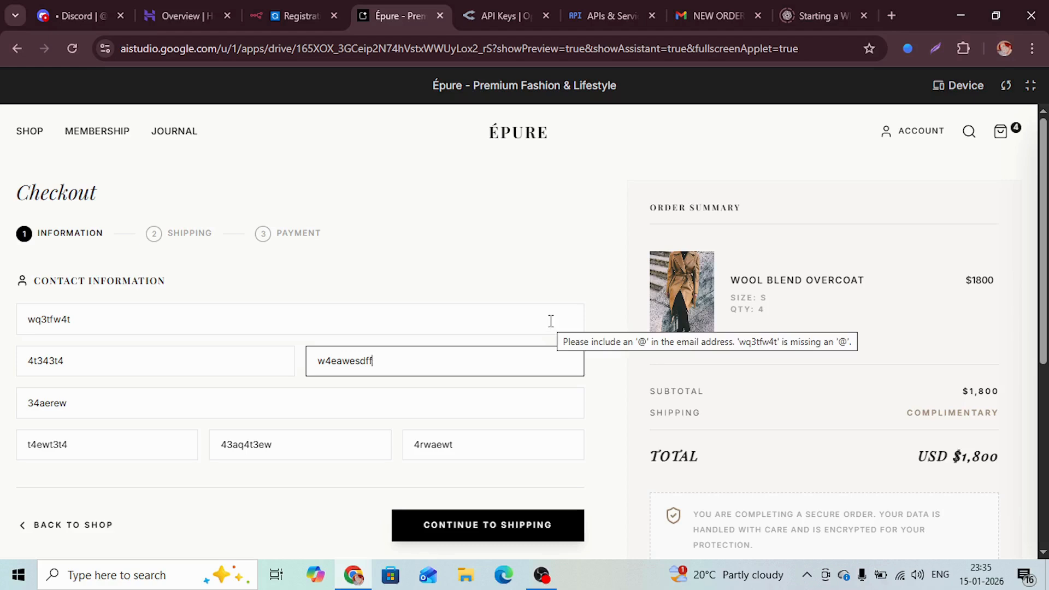
click(502, 529)
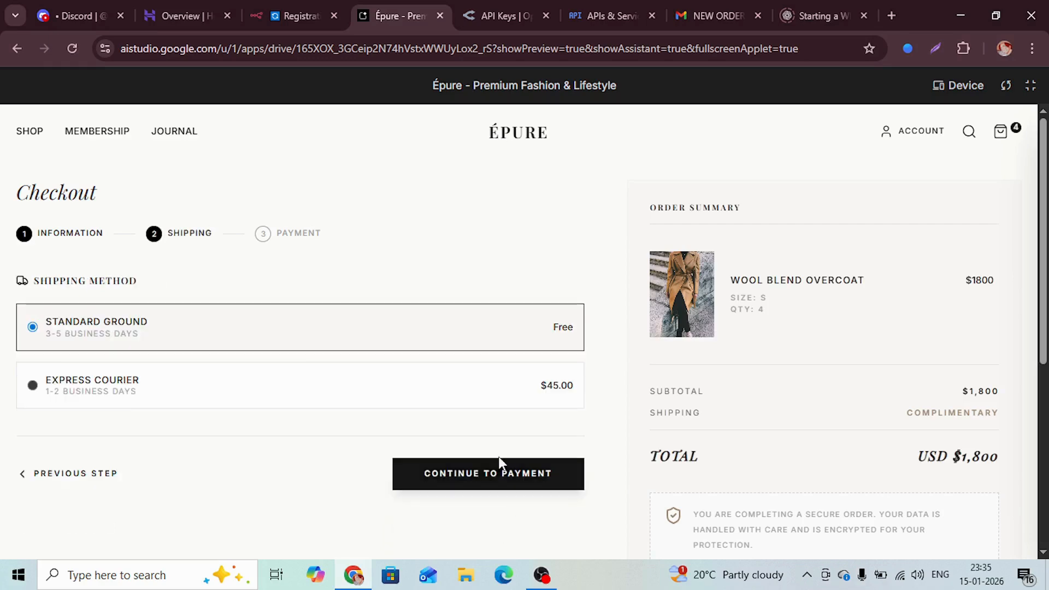
Continue the Épure checkout to payment with Standard Ground shipping and place the order as cash on delivery.
click(497, 479)
click(492, 503)
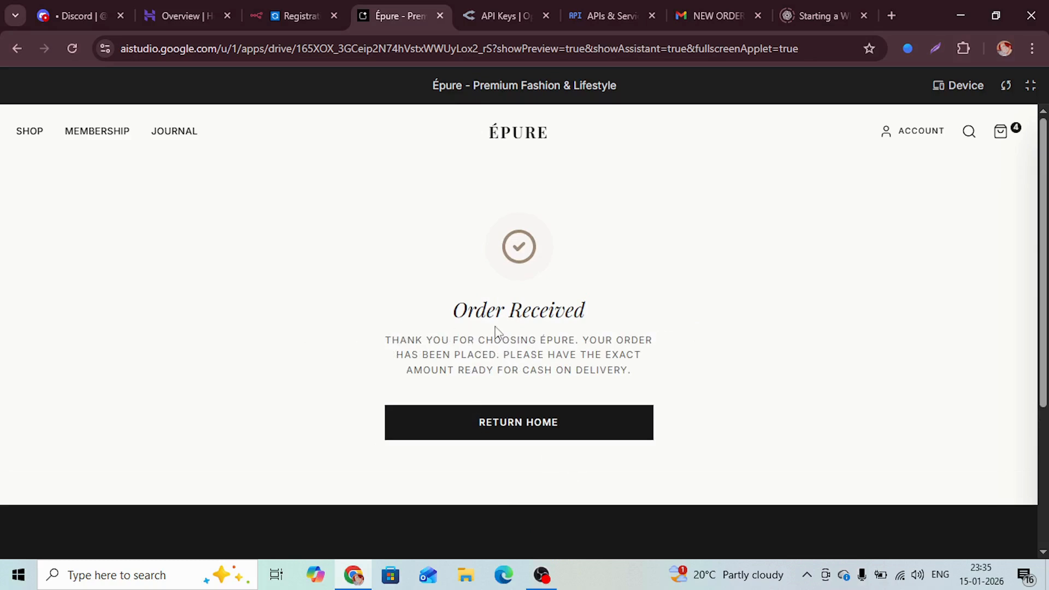
Switch to the n8n Registration workflow and examine the checkout body data received by the Webhook node.
click(304, 16)
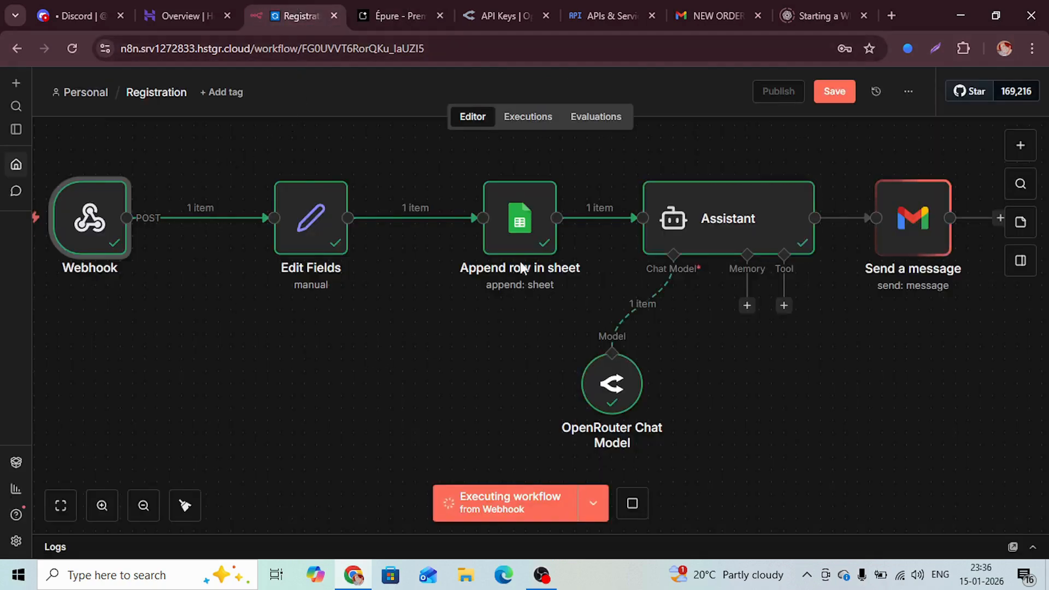
double_click(98, 230)
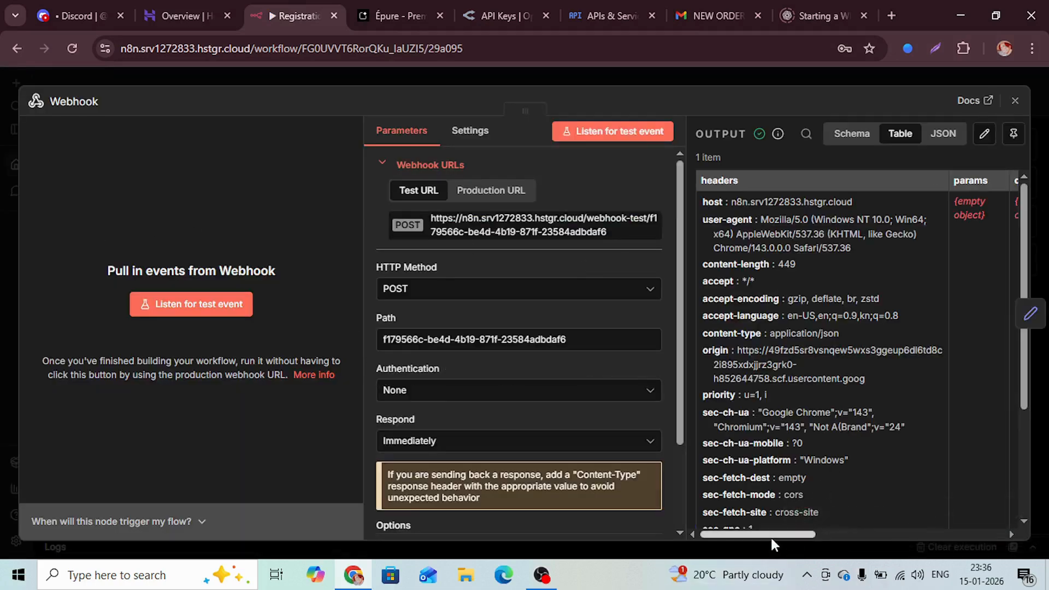
drag(772, 538, 871, 537)
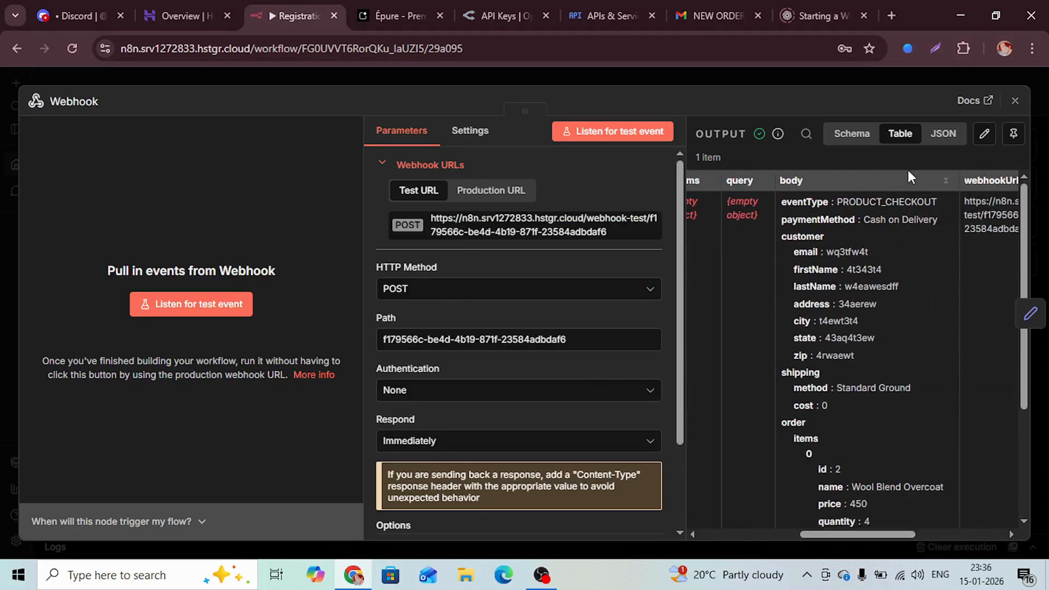
click(1014, 100)
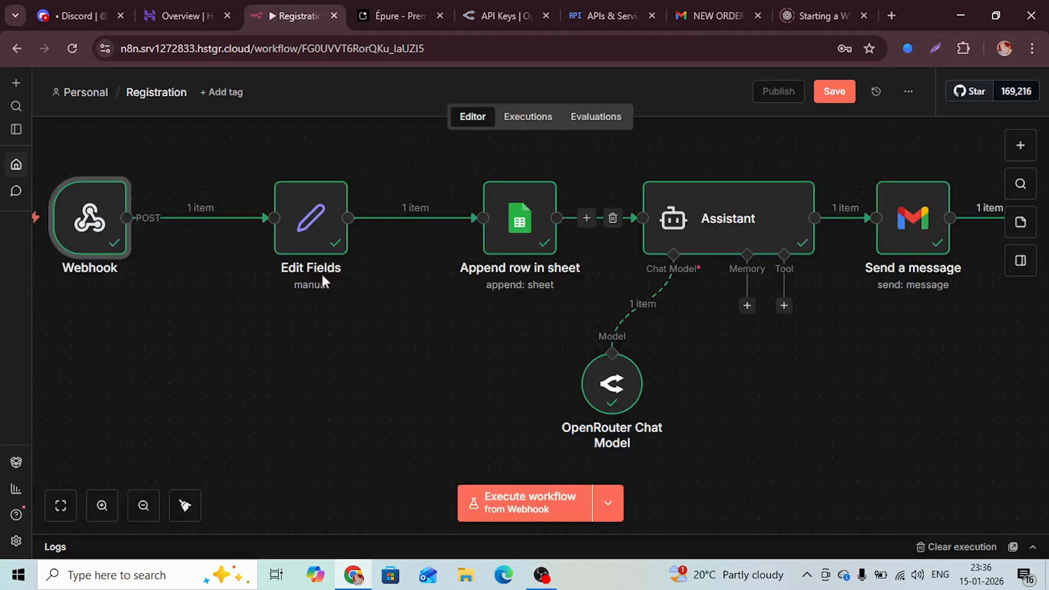
Check the Append row in sheet node's column mappings and its output row for the test order.
click(534, 225)
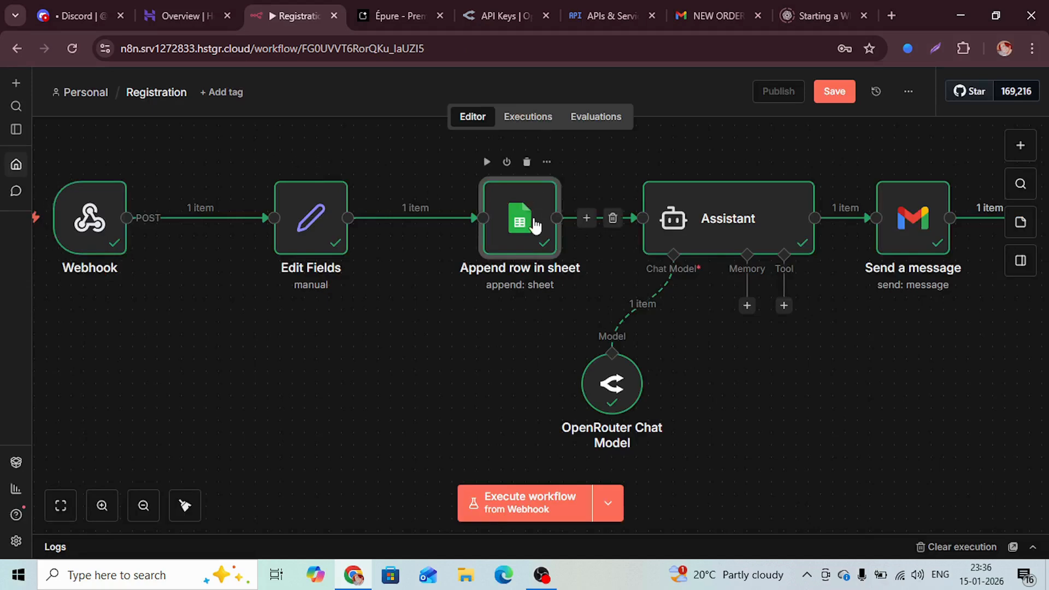
double_click(535, 225)
scroll(590, 317, down, 3)
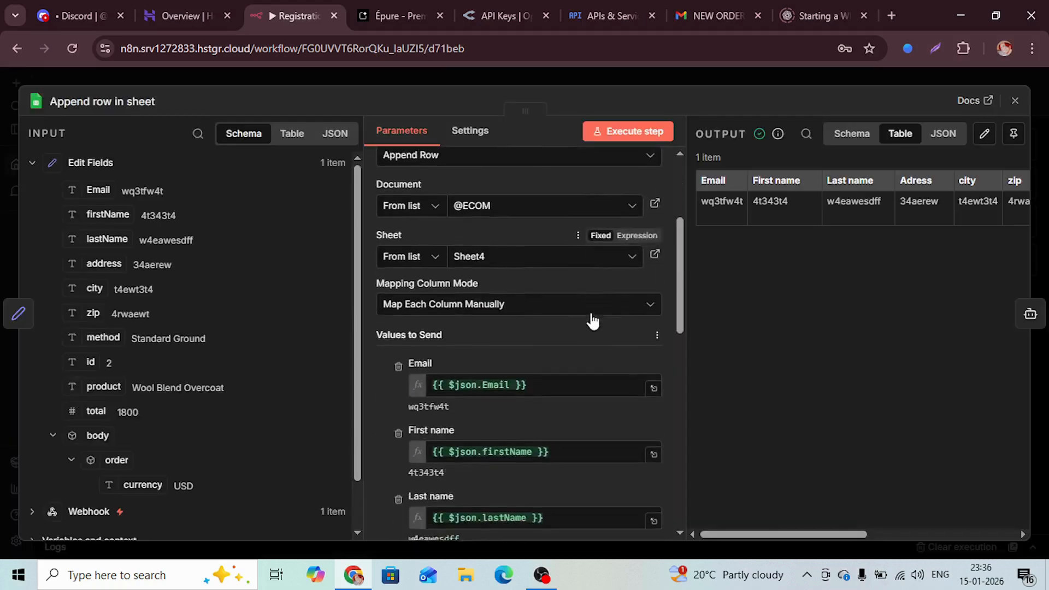
scroll(593, 321, down, 2)
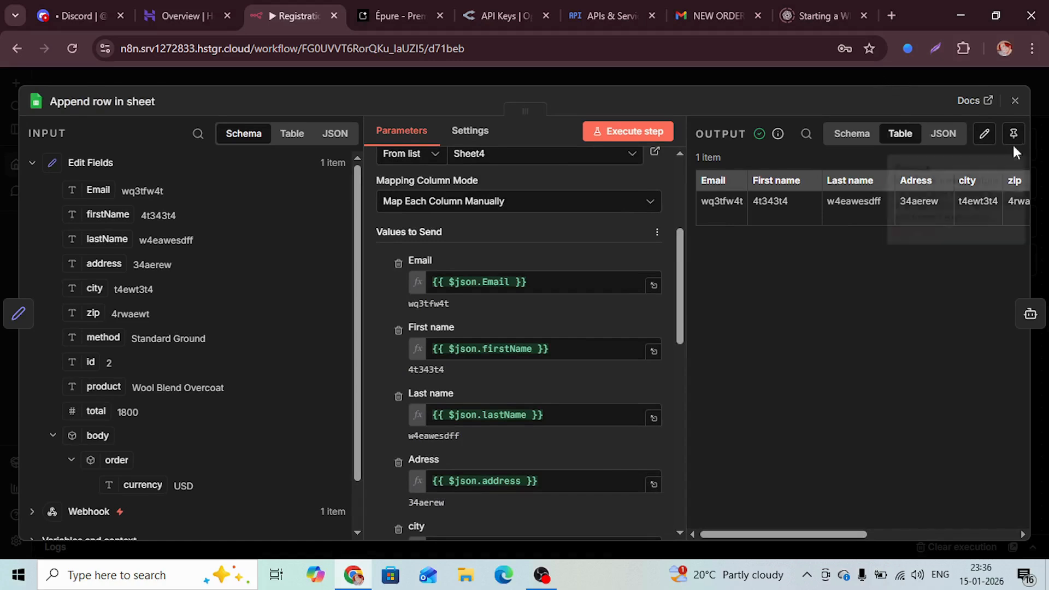
click(1015, 101)
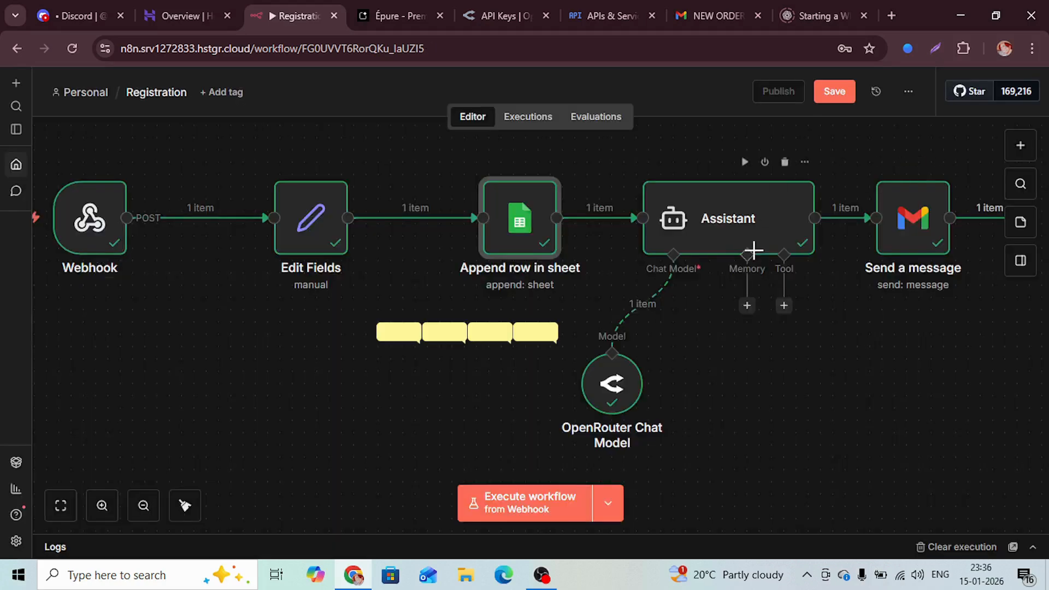
Review the Assistant node's prompt and generated order notification, and the Gmail Send a message node's settings and output.
double_click(763, 210)
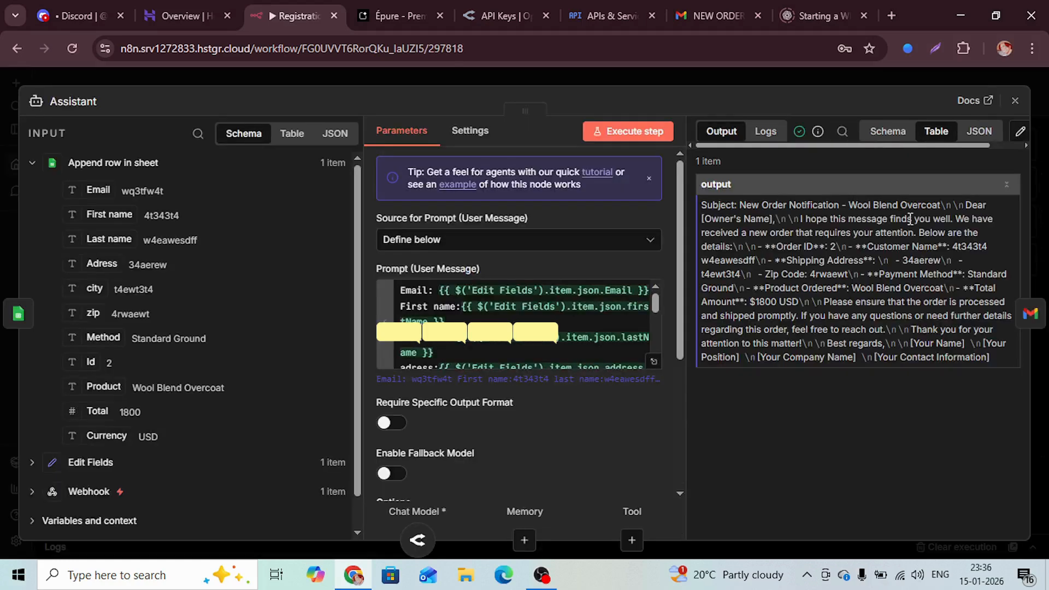
click(1015, 100)
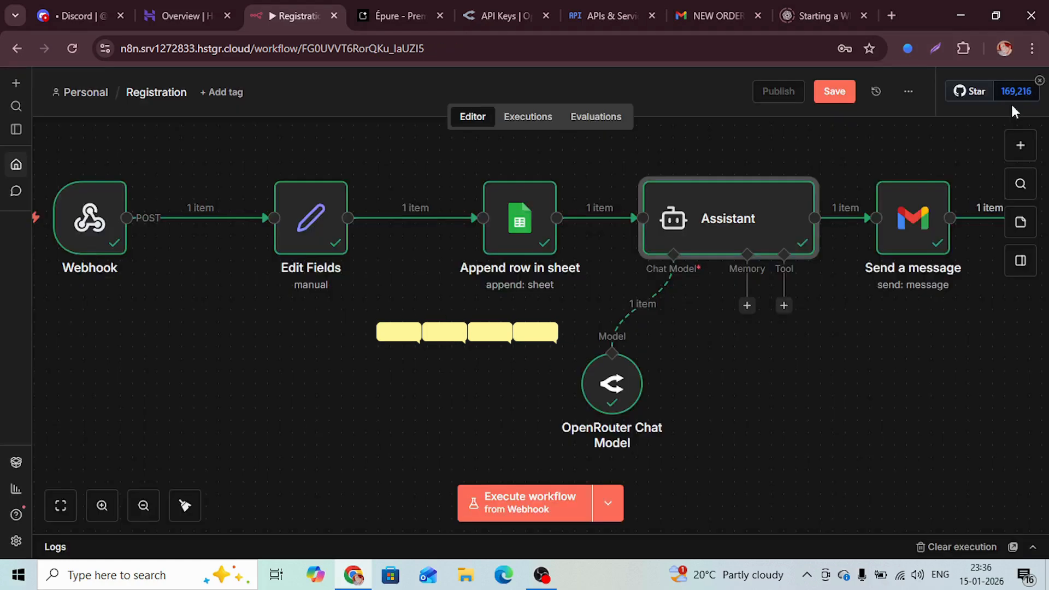
click(902, 194)
double_click(902, 194)
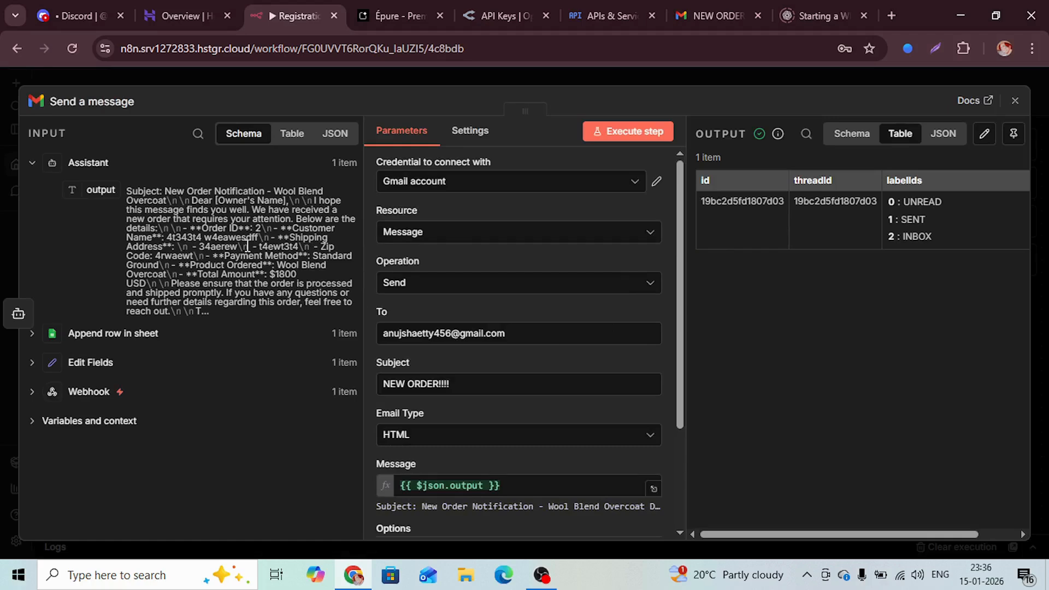
click(1014, 101)
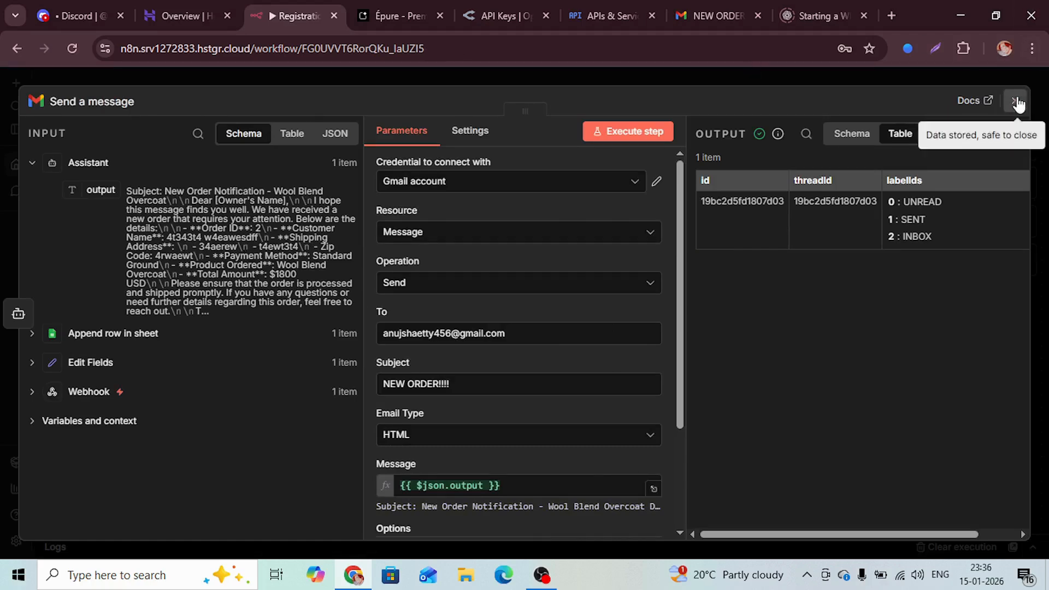